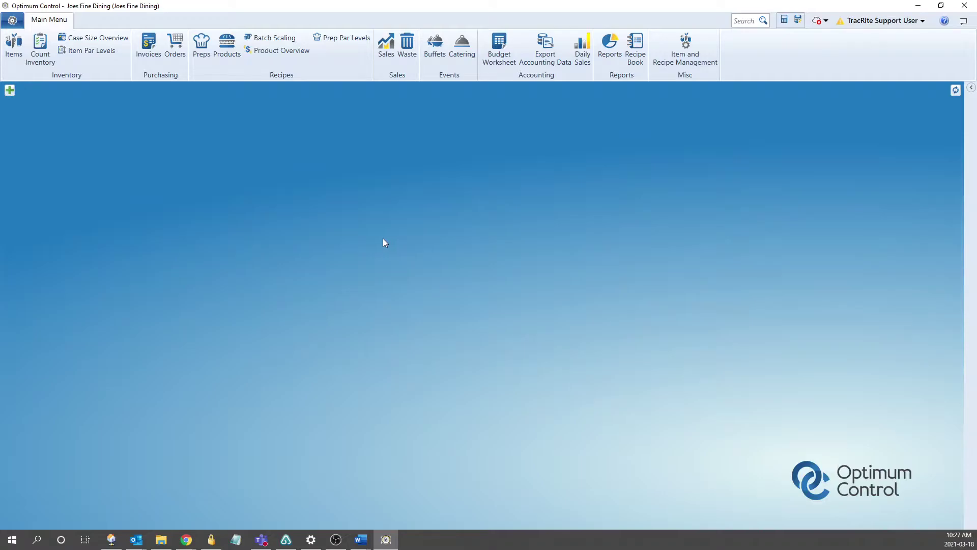
{"action": "left_click", "coordinate": [145, 43]}
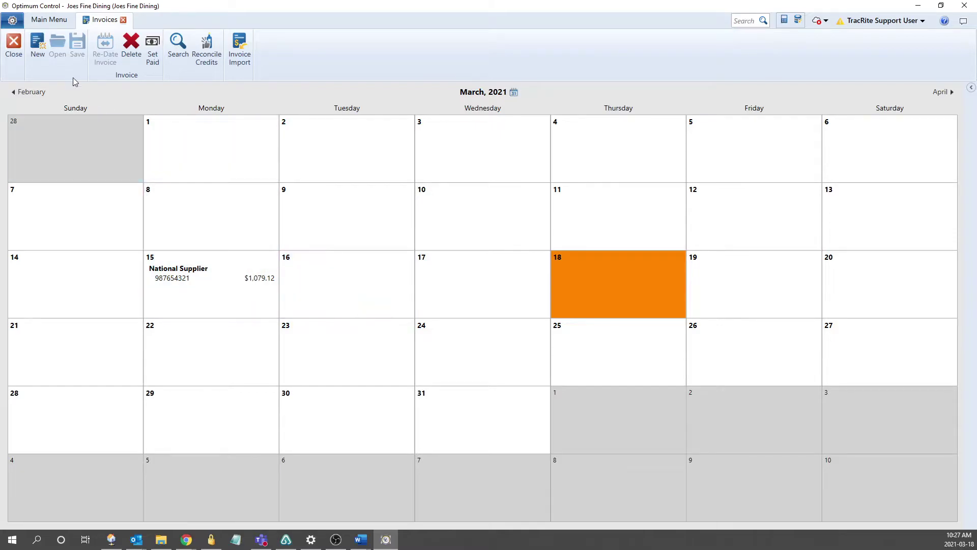
Create a new invoice for National Supplier with its invoice number and an 80.72 invoice total.
{"action": "left_click", "coordinate": [39, 47]}
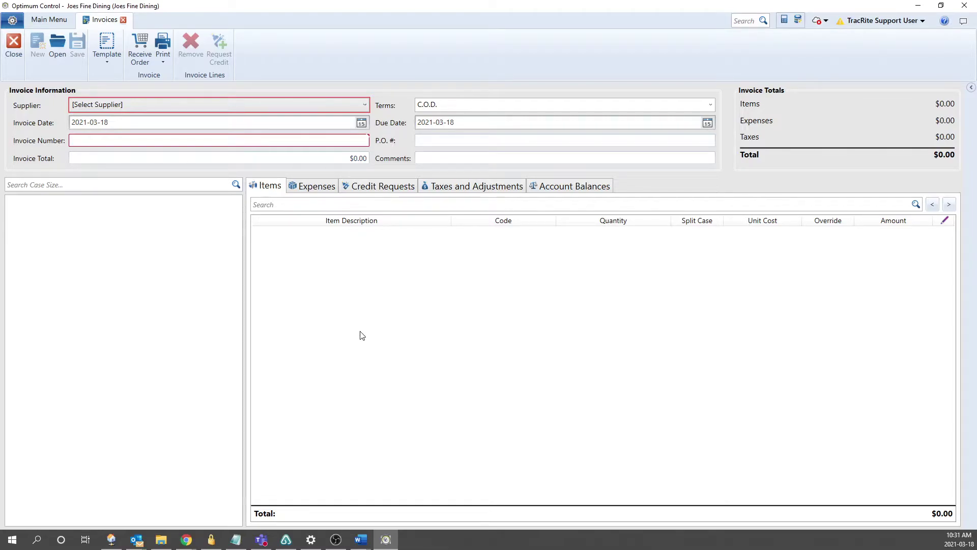
{"action": "left_click", "coordinate": [137, 100]}
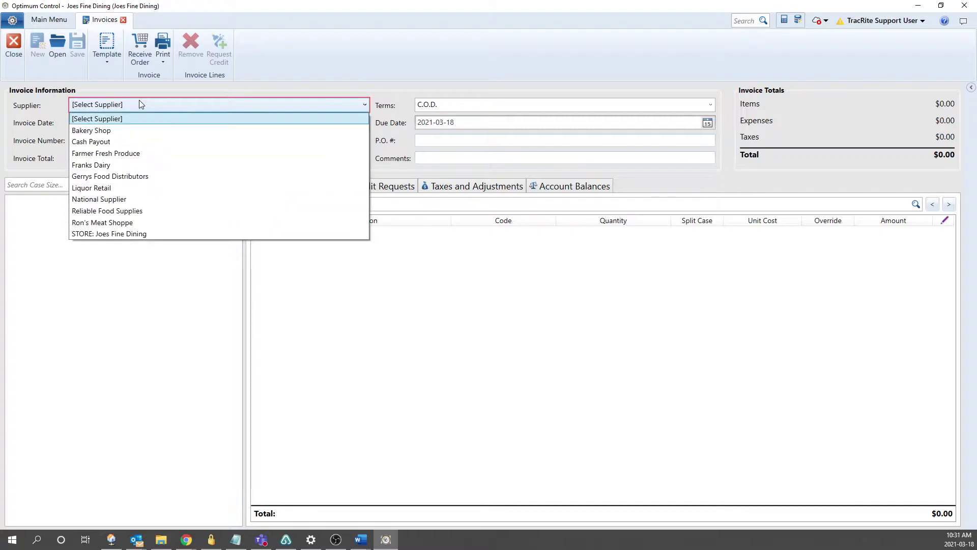
{"action": "left_click", "coordinate": [99, 199]}
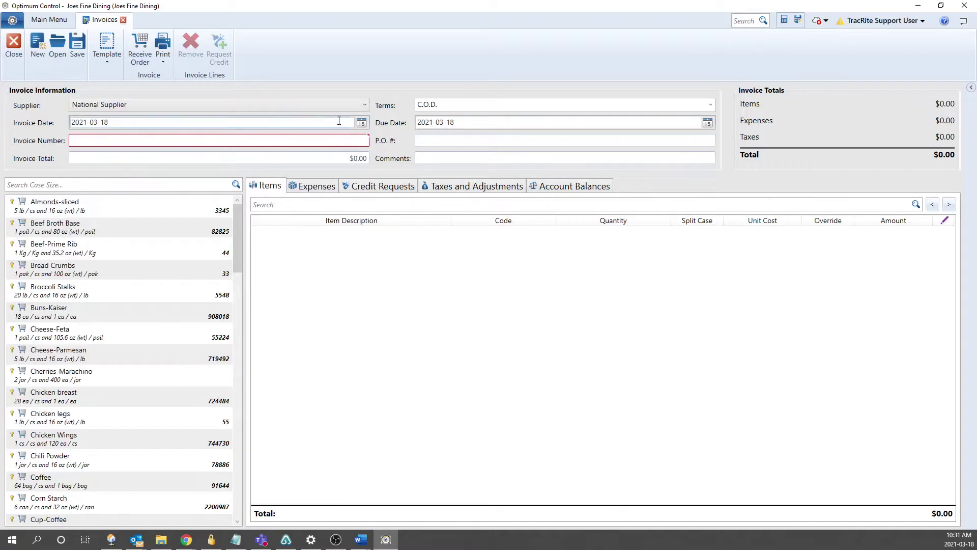
{"action": "left_click", "coordinate": [308, 142]}
{"action": "type", "text": "1234"}
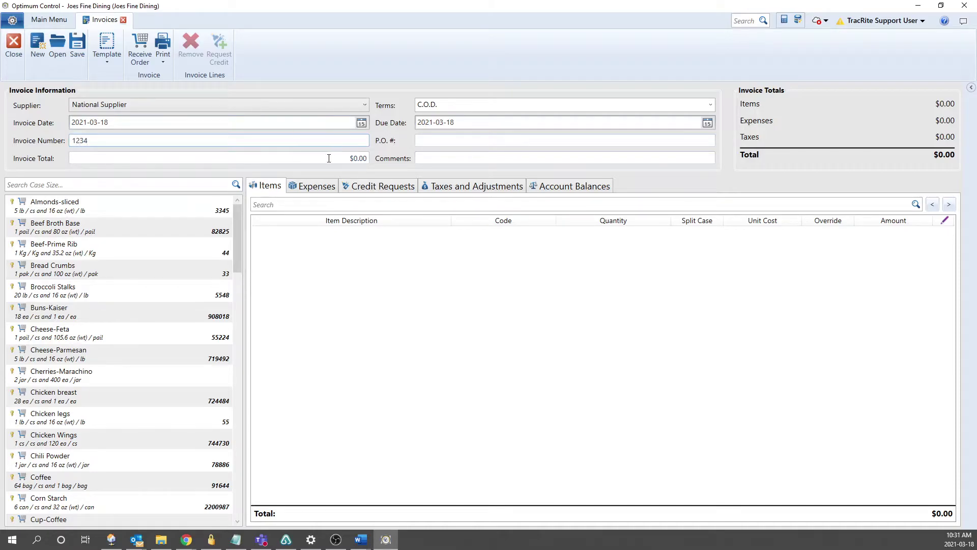
{"action": "left_click", "coordinate": [329, 159]}
{"action": "type", "text": "80"}
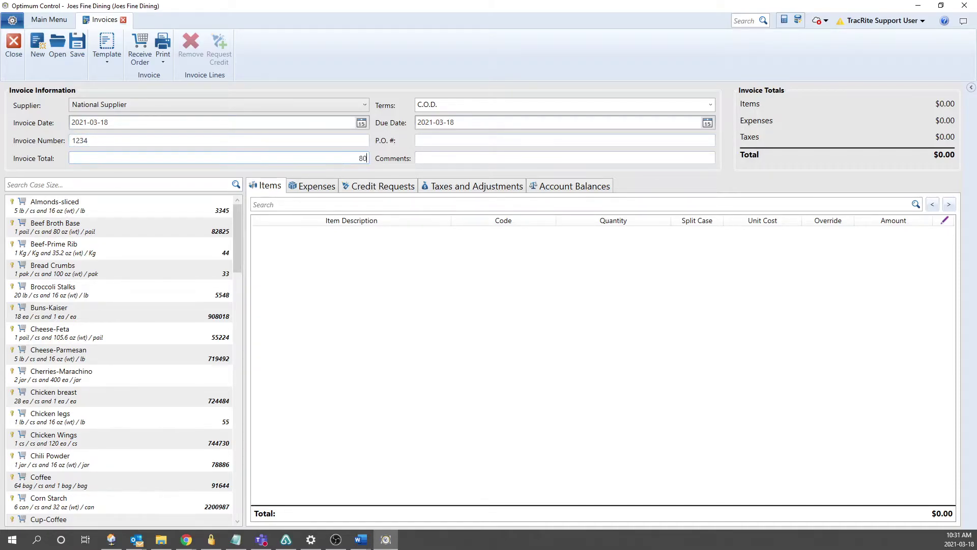
{"action": "type", "text": ".72"}
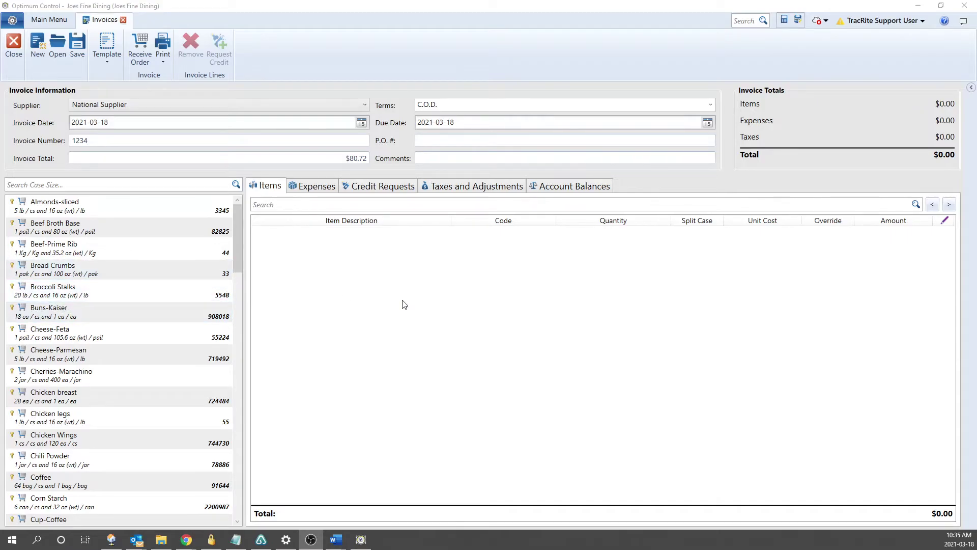
Add Almonds-sliced and Beef Broth Base (found by searching 82) as invoice lines.
{"action": "double_click", "coordinate": [82, 202]}
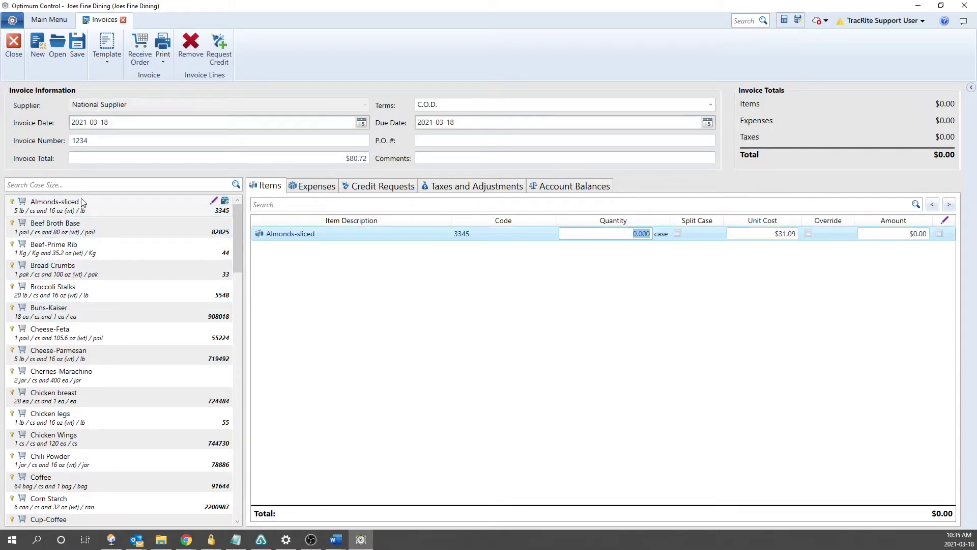
{"action": "left_click", "coordinate": [78, 186]}
{"action": "type", "text": "82"}
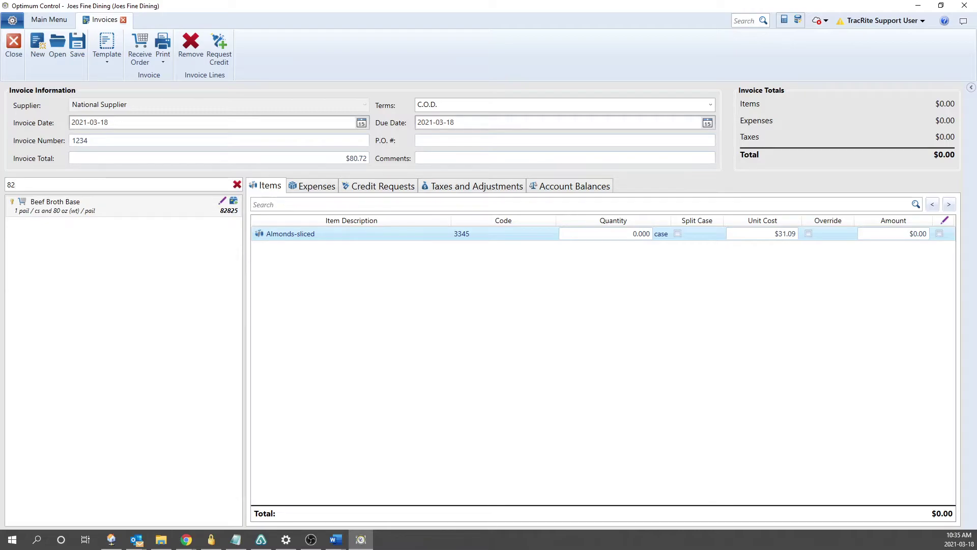
{"action": "key", "text": "Return"}
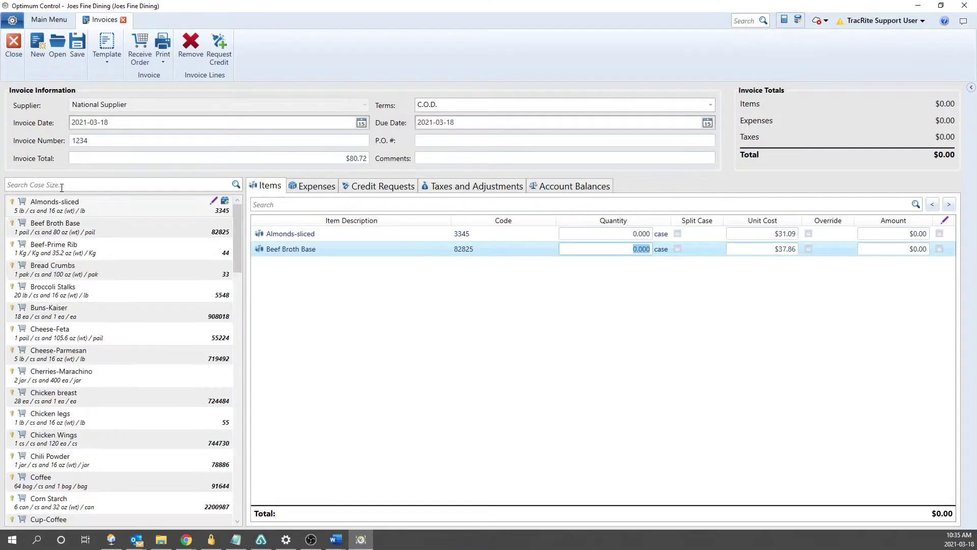
{"action": "key", "text": "alt+Tab"}
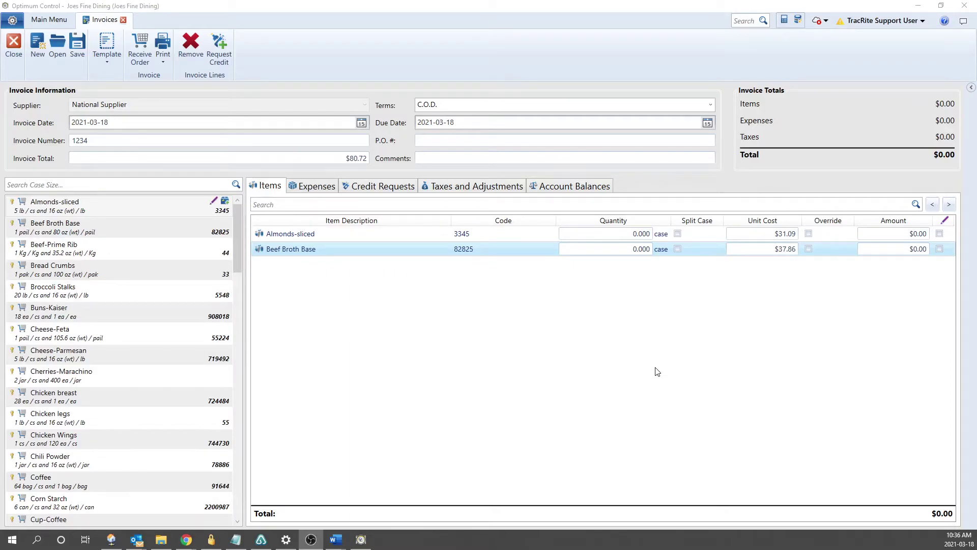
Set both item quantities to 1 case and change the Almonds-sliced unit cost to 35.36.
{"action": "left_click", "coordinate": [644, 236]}
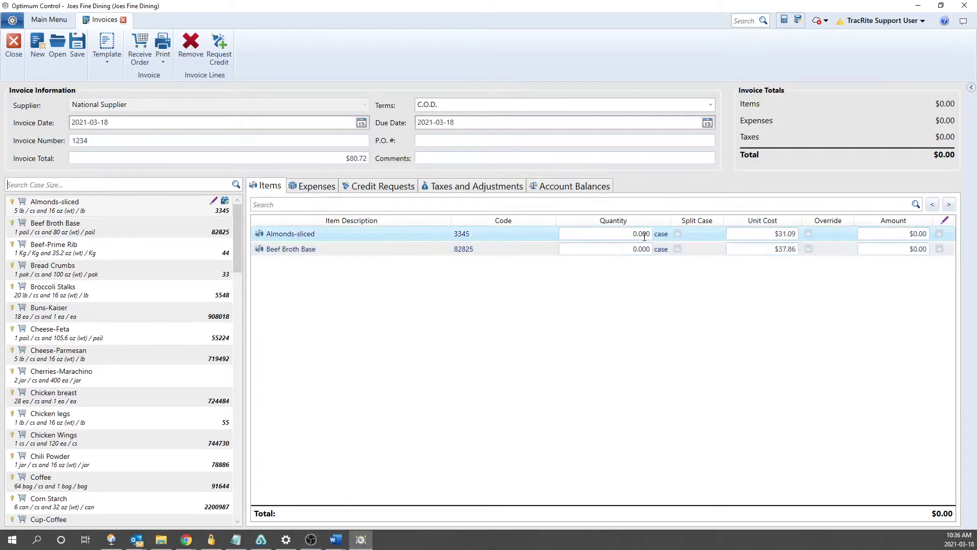
{"action": "left_click", "coordinate": [644, 236]}
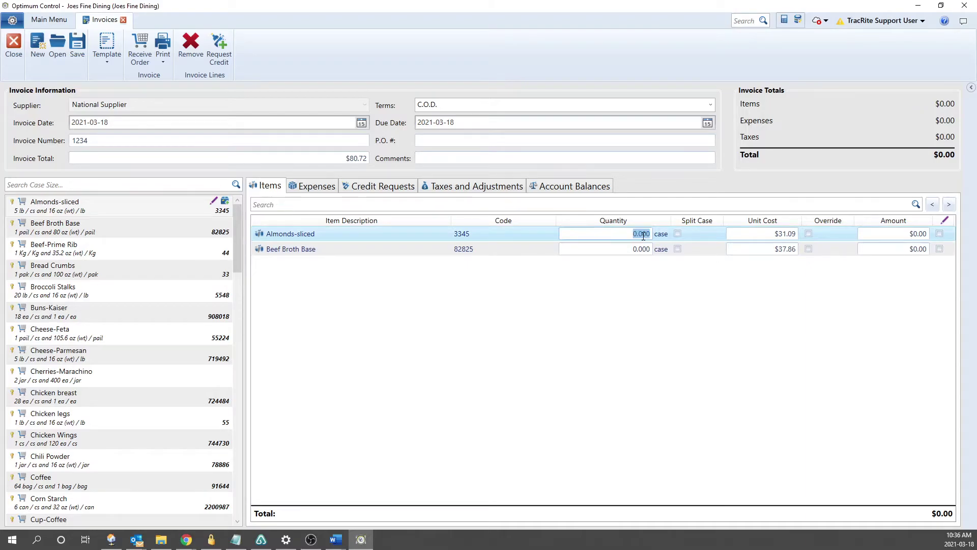
{"action": "type", "text": "1"}
{"action": "key", "text": "Return"}
{"action": "type", "text": "1"}
{"action": "key", "text": "Return"}
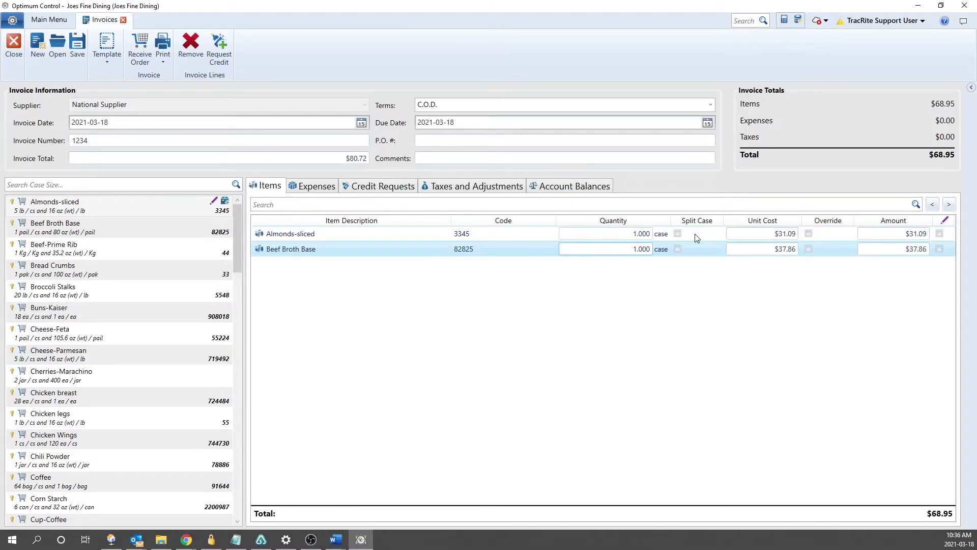
{"action": "left_click", "coordinate": [768, 233]}
{"action": "type", "text": "35.36"}
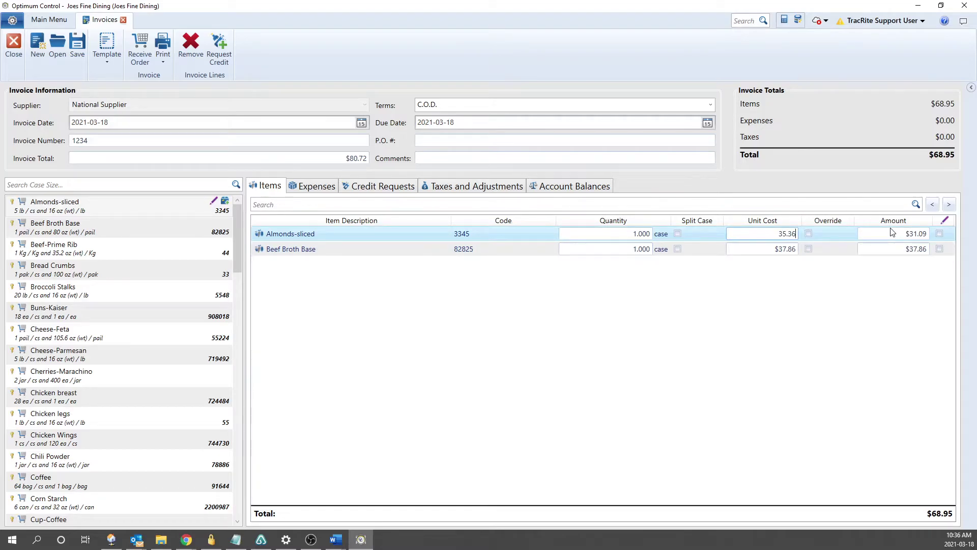
{"action": "key", "text": "Return"}
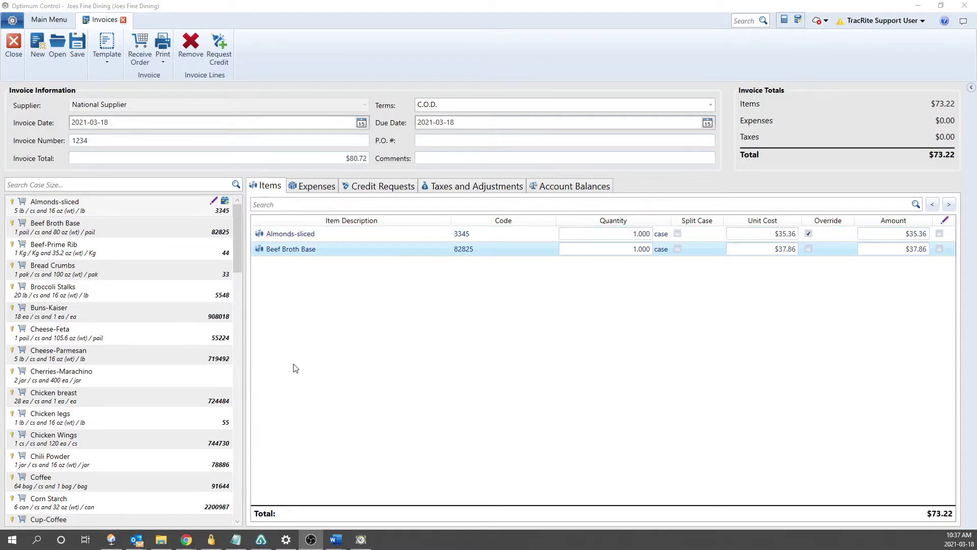
Add a Delivery Charges expense of 5.00 described as 'delivery charge'.
{"action": "left_click", "coordinate": [318, 187]}
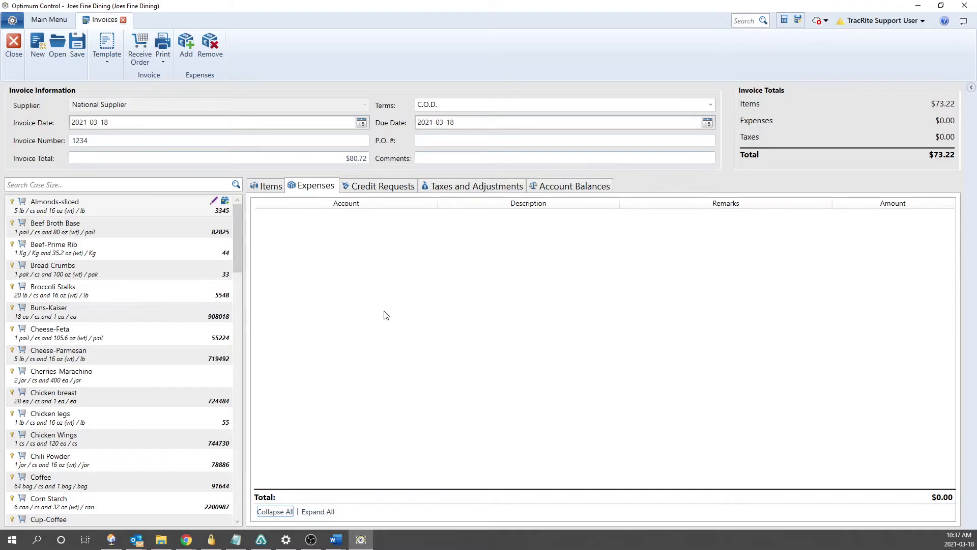
{"action": "left_click", "coordinate": [186, 48]}
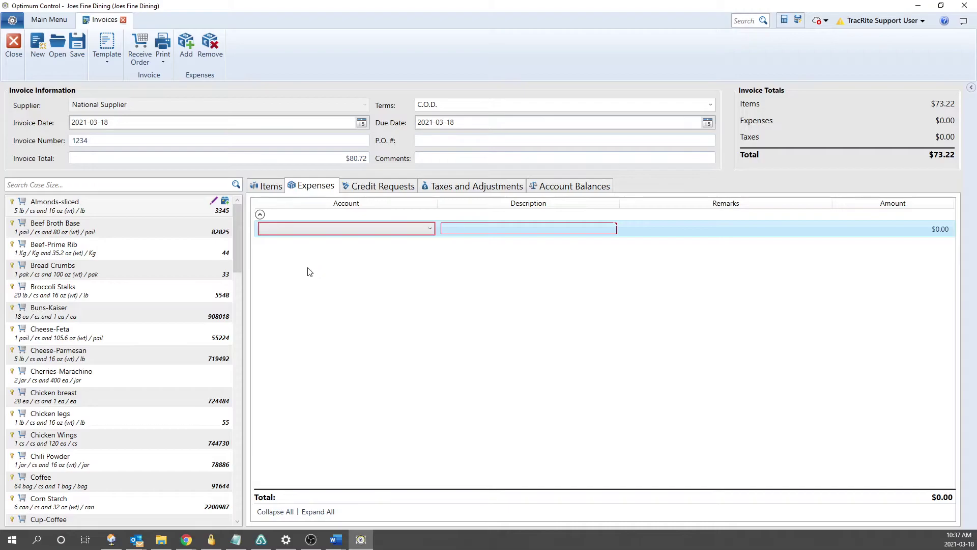
{"action": "left_click", "coordinate": [316, 232]}
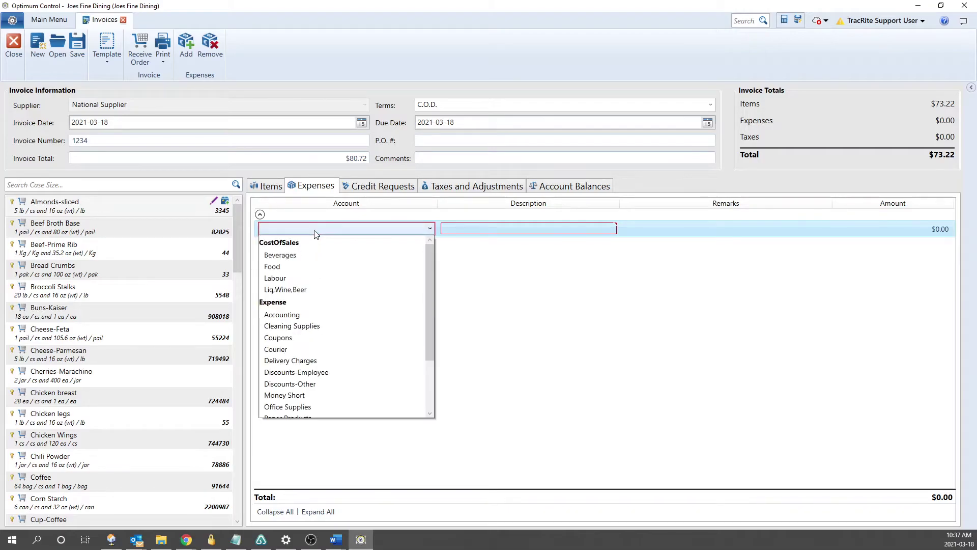
{"action": "left_click", "coordinate": [300, 360]}
{"action": "left_click", "coordinate": [486, 230]}
{"action": "type", "text": "d"}
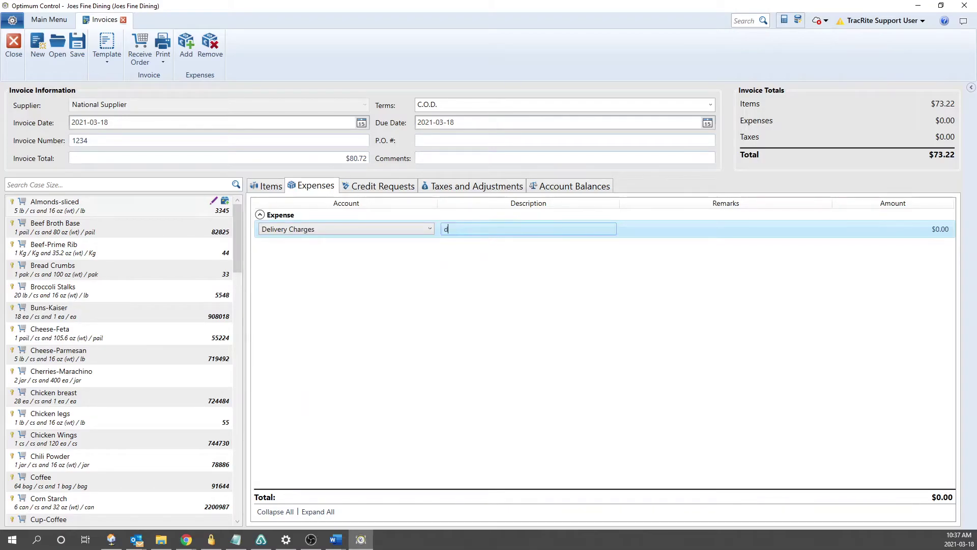
{"action": "type", "text": "elivery charge"}
{"action": "left_click", "coordinate": [917, 230]}
{"action": "type", "text": "5"}
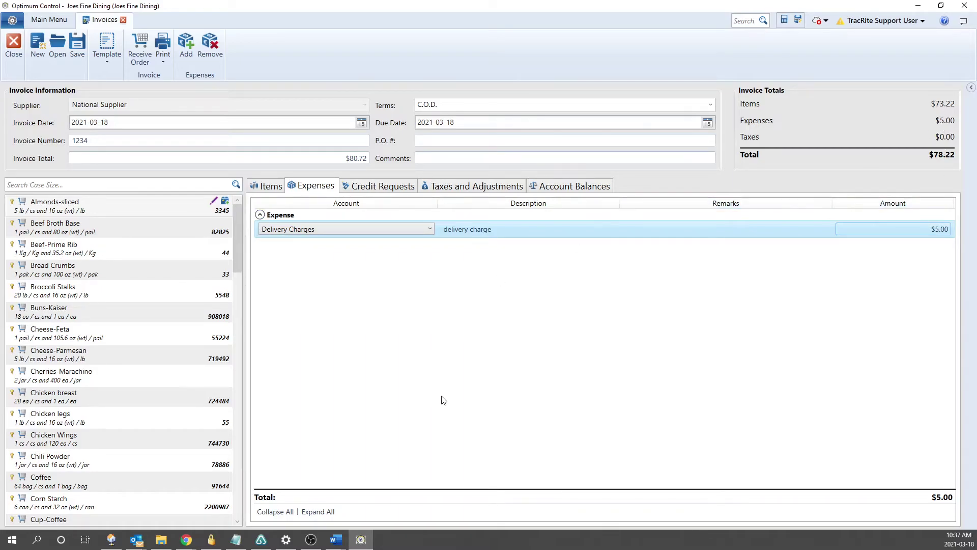
{"action": "left_click", "coordinate": [466, 362]}
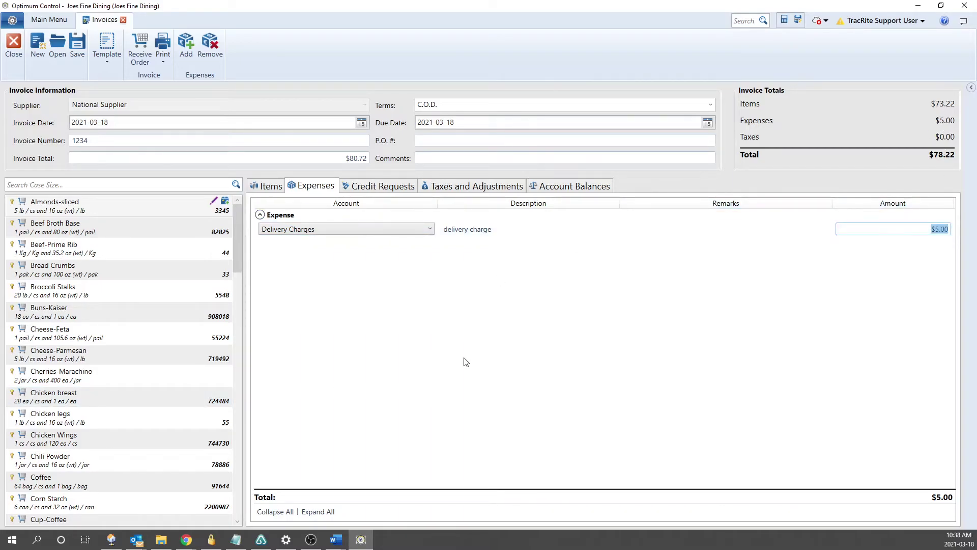
Add Goods & Services Tax of 2.50 under Taxes and Adjustments.
{"action": "left_click", "coordinate": [487, 190]}
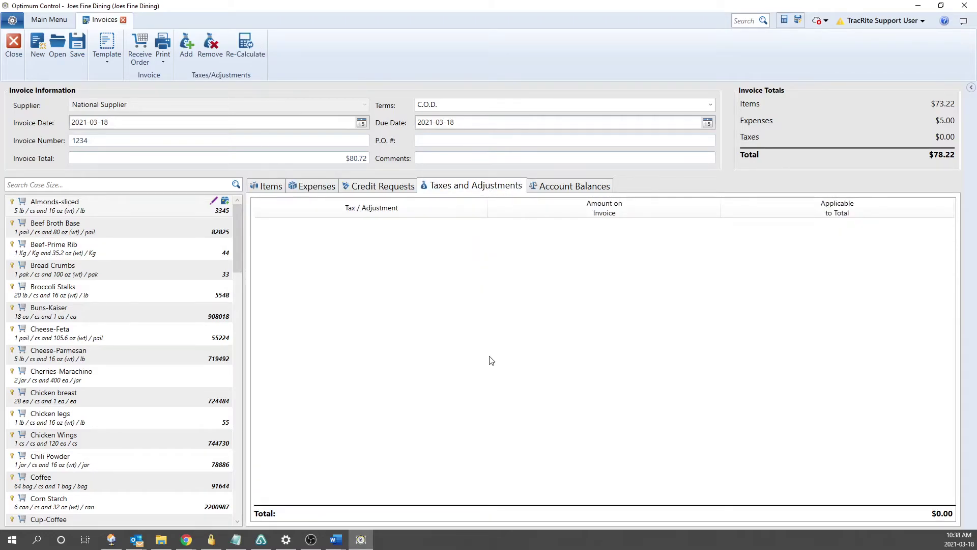
{"action": "left_click", "coordinate": [189, 49]}
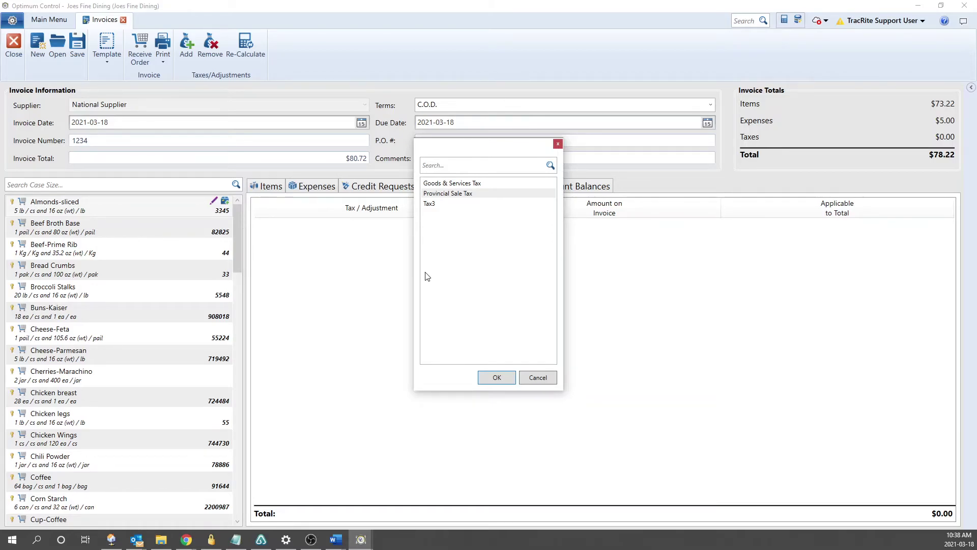
{"action": "double_click", "coordinate": [455, 186]}
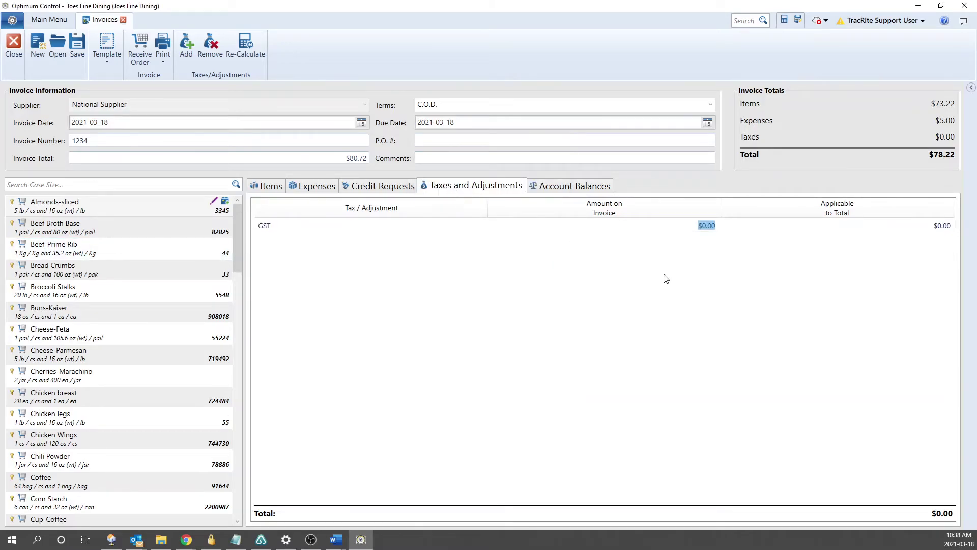
{"action": "type", "text": "2.50"}
{"action": "left_click", "coordinate": [507, 158]}
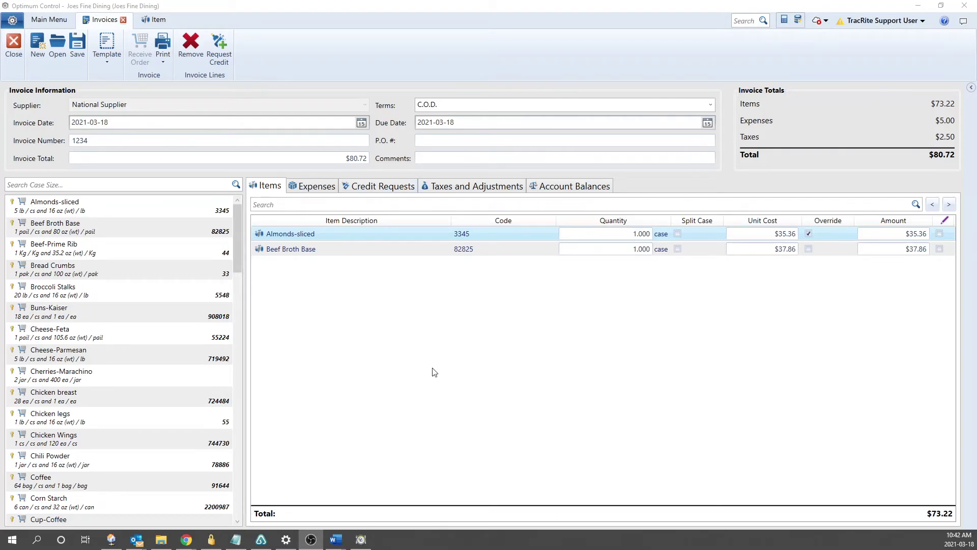
Save the invoice, continuing with the Almonds-sliced price update to $35.36.
{"action": "left_click", "coordinate": [79, 53]}
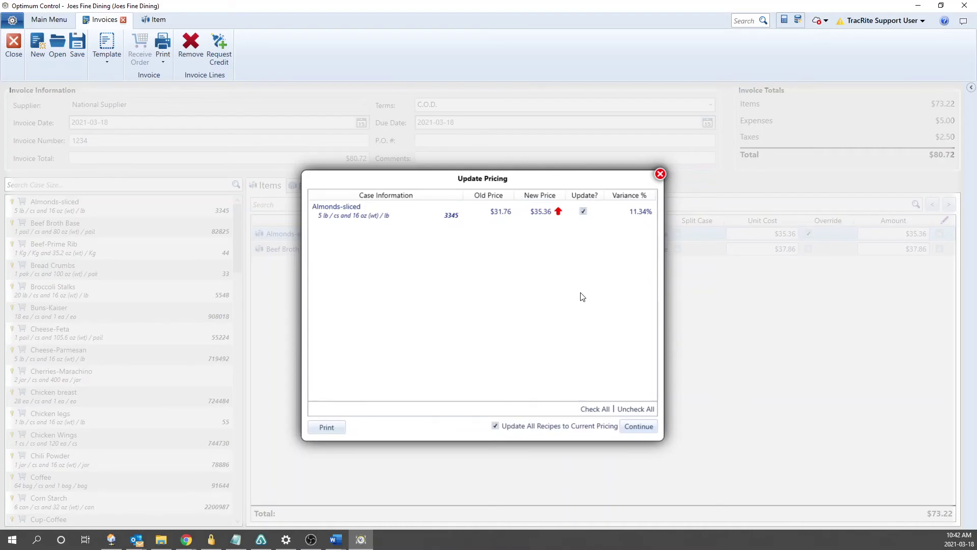
{"action": "left_click", "coordinate": [643, 428]}
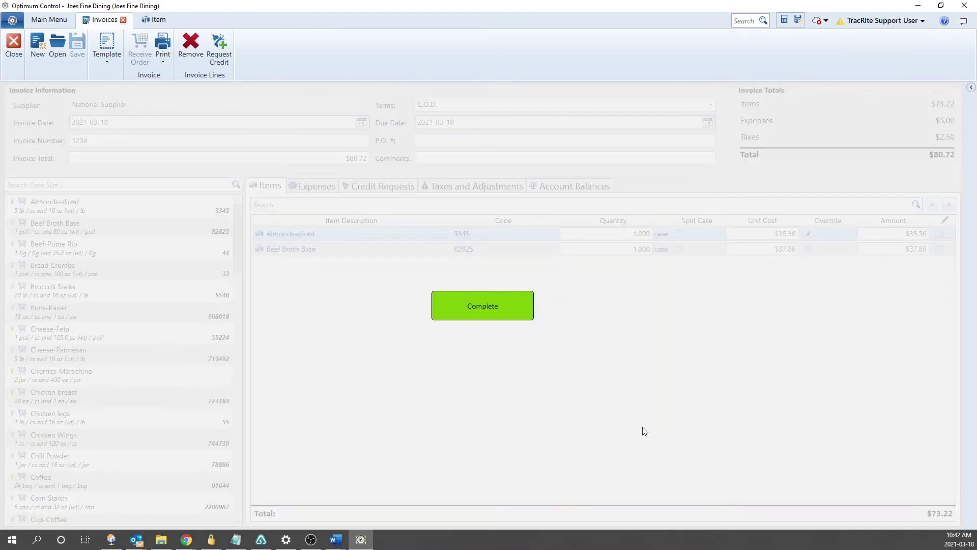